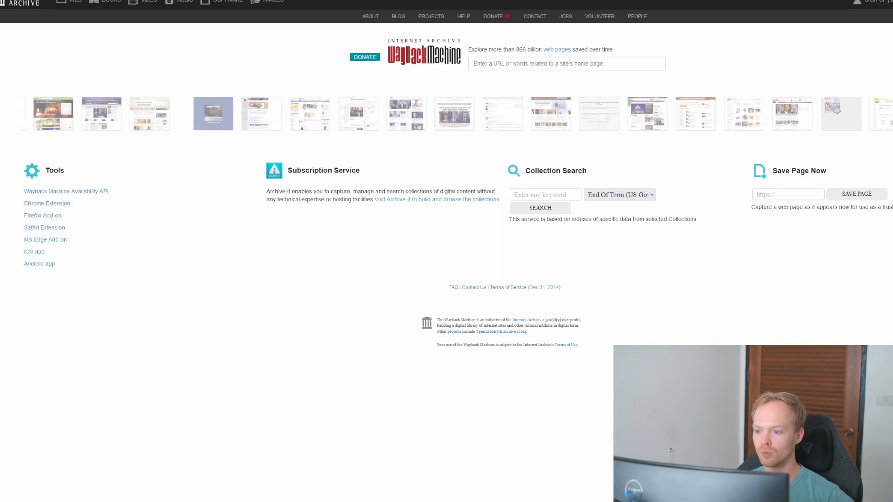
{"action": "left_click", "coordinate": [502, 64]}
{"action": "type", "text": "https://bmtrans.dk/"}
{"action": "key", "text": "Return"}
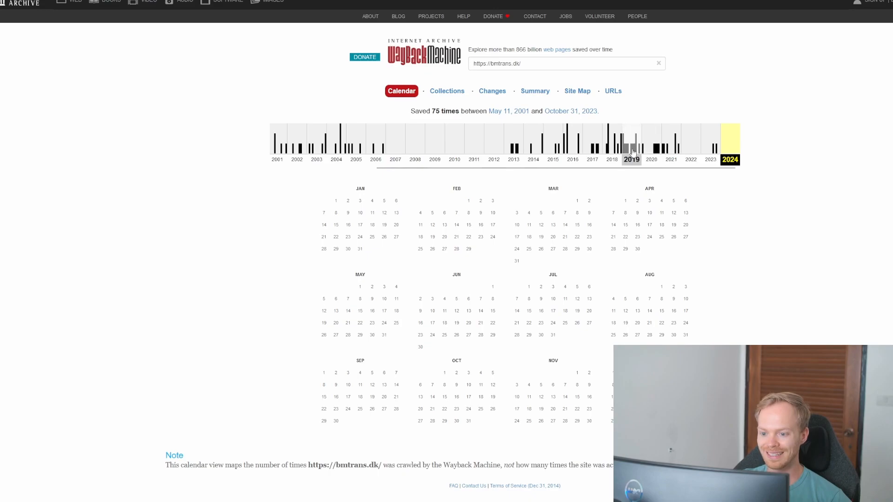
{"action": "left_click", "coordinate": [674, 160]}
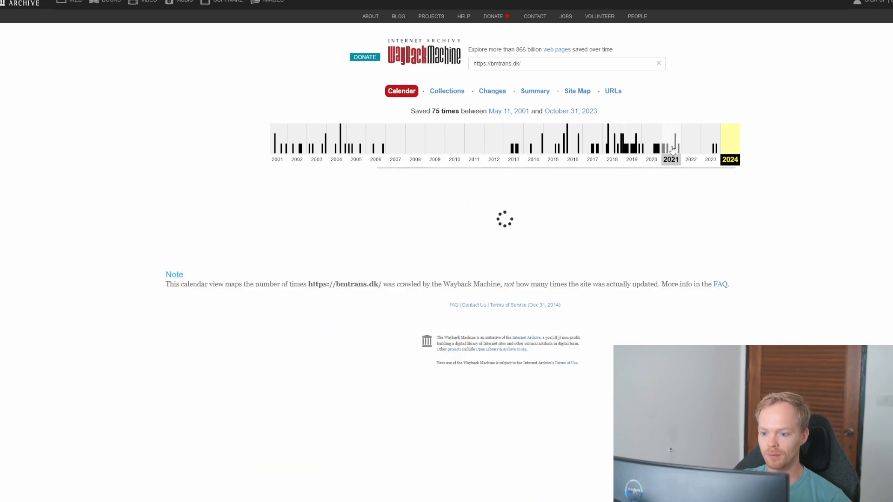
{"action": "mouse_move", "coordinate": [492, 237]}
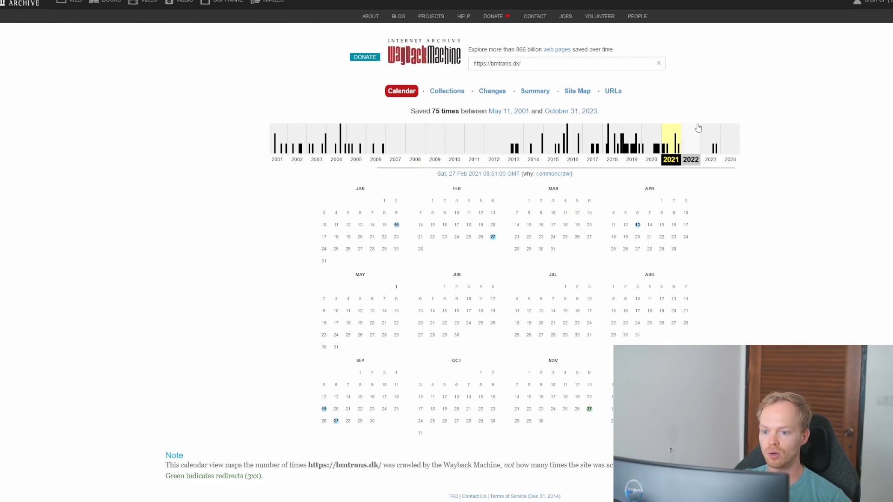
Step: Switch to the 2023 captures, open an archived snapshot of the site and select all of its page content
{"action": "left_click", "coordinate": [704, 161]}
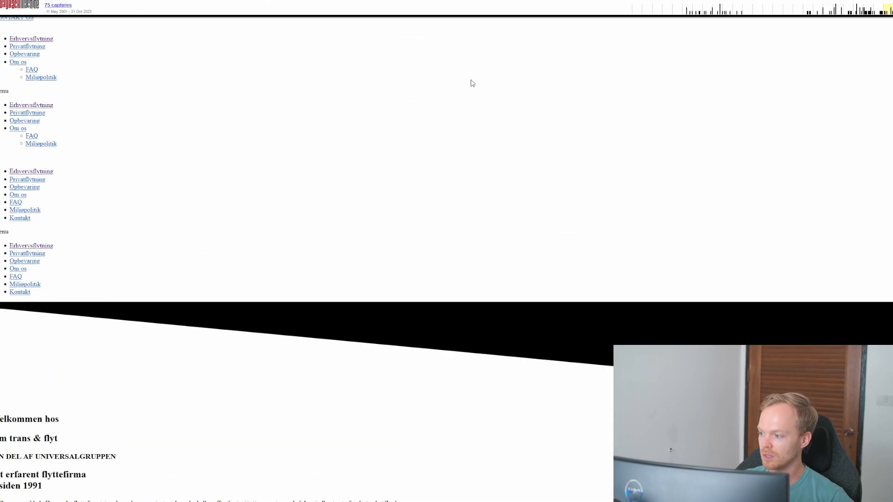
{"action": "key", "text": "ctrl+a"}
{"action": "scroll", "coordinate": [458, 91], "scroll_direction": "down", "scroll_amount": 1}
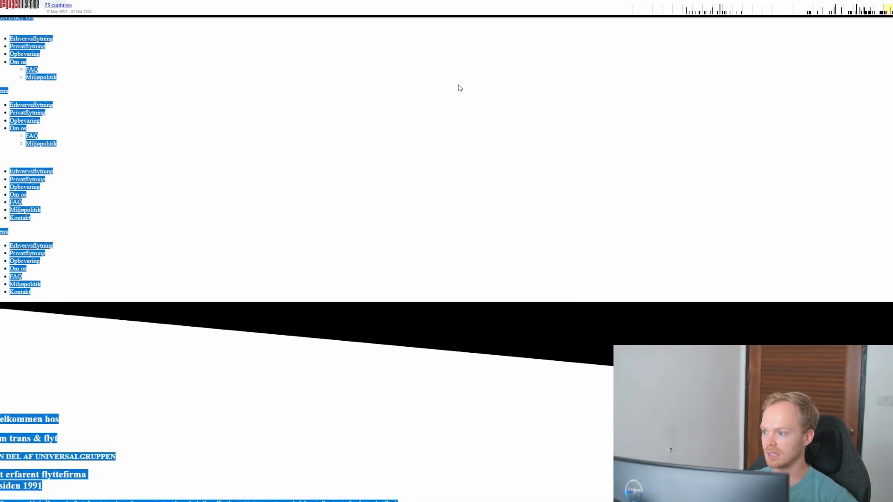
Step: Switch to the ChatGPT conversation, review the prompt asking for an HTML + CSS template, and copy the generated HTML code
{"action": "left_click", "coordinate": [442, 1]}
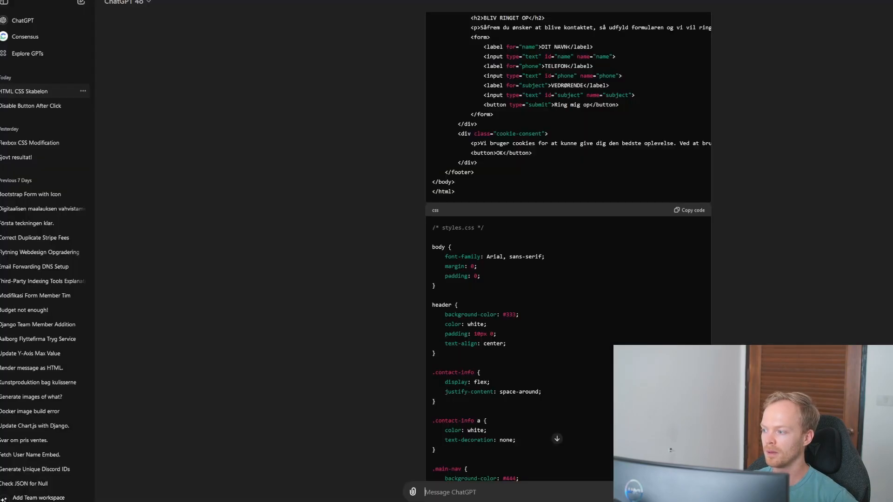
{"action": "scroll", "coordinate": [568, 251], "scroll_direction": "up", "scroll_amount": 20}
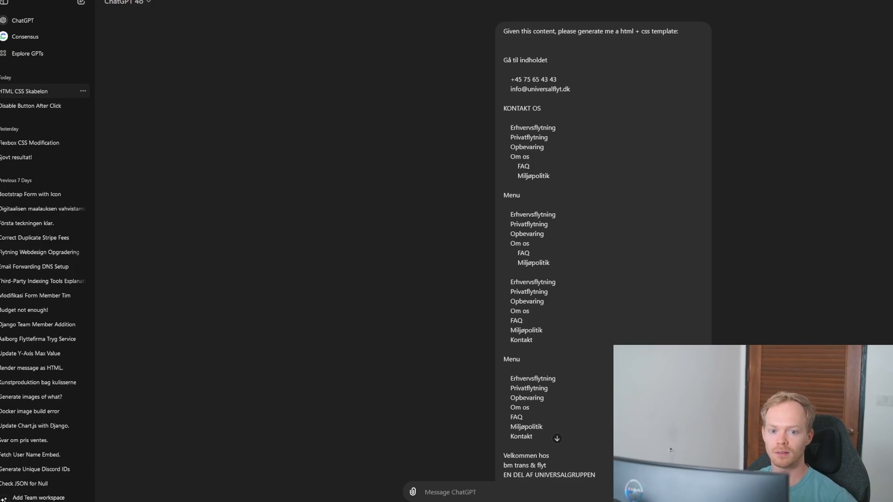
{"action": "scroll", "coordinate": [670, 216], "scroll_direction": "down", "scroll_amount": 15}
{"action": "left_click", "coordinate": [689, 54]}
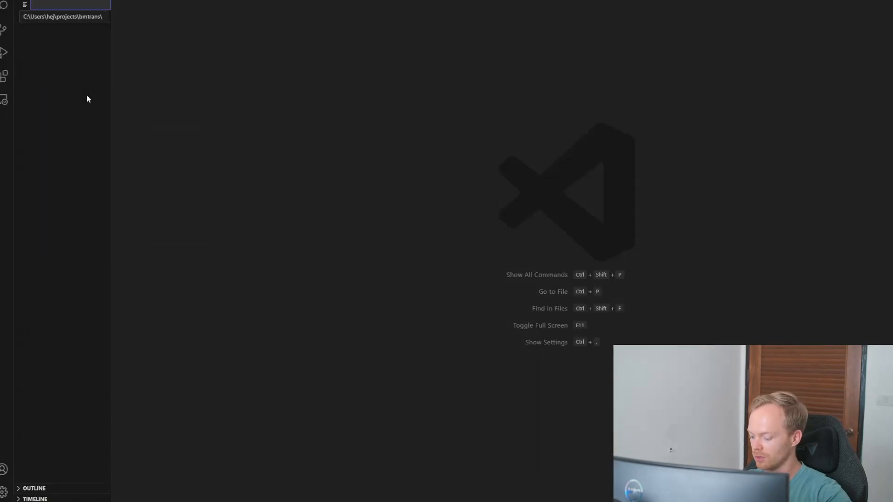
Step: In VS Code, create index.html in the bmtrans project folder and paste the generated HTML into it
{"action": "type", "text": "index.html"}
{"action": "key", "text": "Return"}
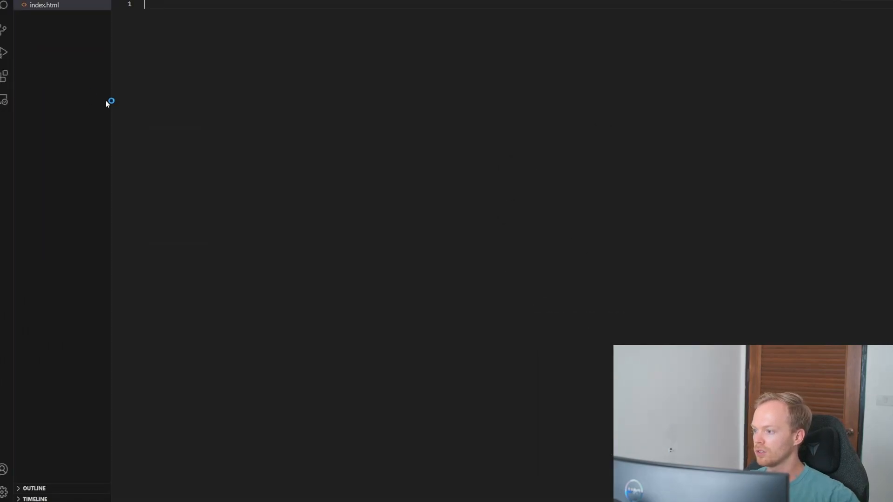
{"action": "key", "text": "ctrl+v"}
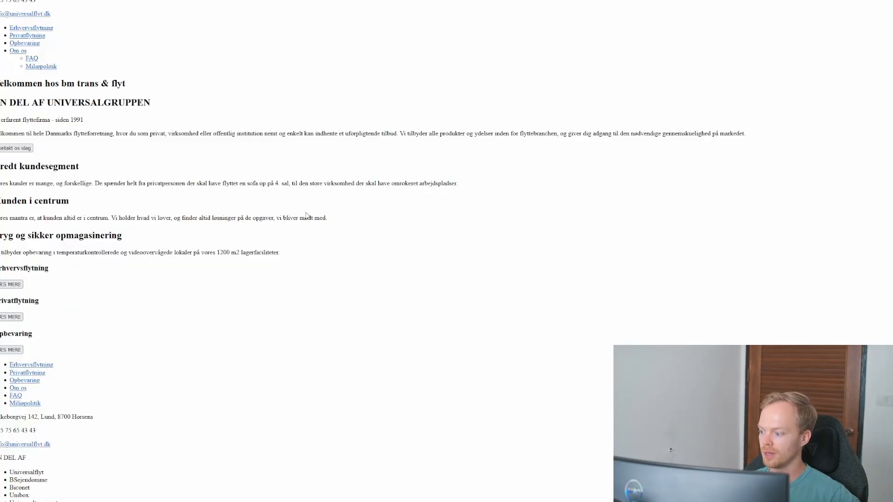
Step: Look through the generated bmtrans page in the browser from the welcome heading to the callback form
{"action": "scroll", "coordinate": [307, 217], "scroll_direction": "down", "scroll_amount": 3}
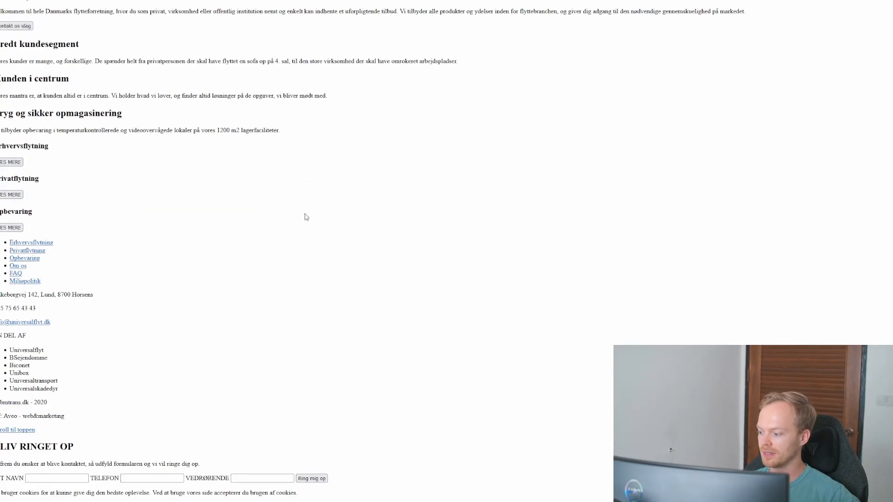
{"action": "scroll", "coordinate": [306, 217], "scroll_direction": "up", "scroll_amount": 3}
{"action": "scroll", "coordinate": [306, 217], "scroll_direction": "down", "scroll_amount": 3}
{"action": "scroll", "coordinate": [304, 216], "scroll_direction": "up", "scroll_amount": 3}
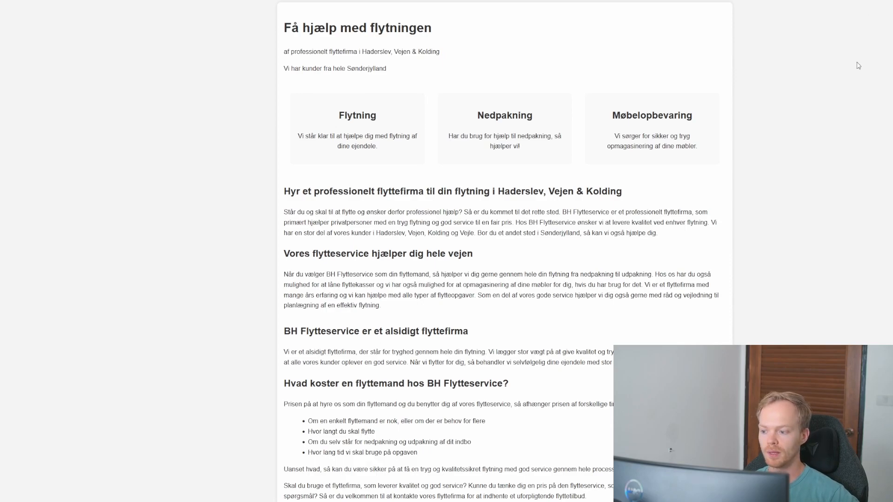
Step: Examine the existing BH Flytteservice page and the contents of the bhflyt.dk bucket in Amazon S3
{"action": "scroll", "coordinate": [674, 128], "scroll_direction": "down", "scroll_amount": 5}
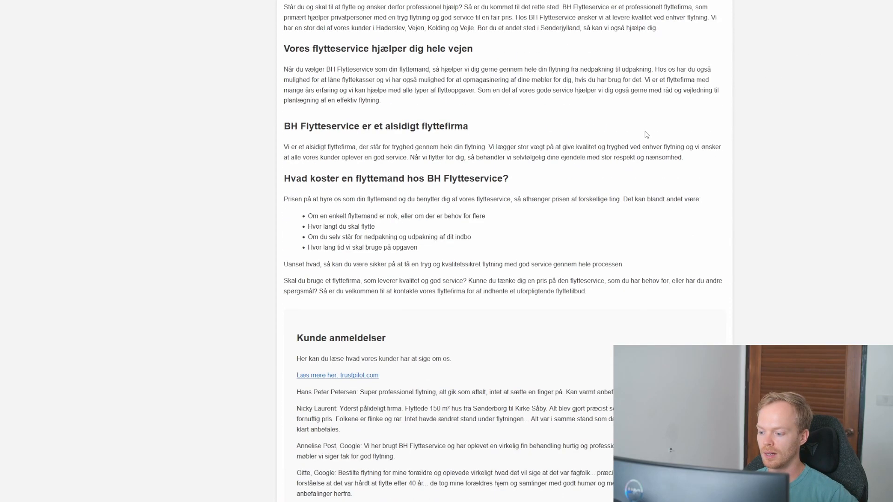
{"action": "scroll", "coordinate": [637, 138], "scroll_direction": "up", "scroll_amount": 5}
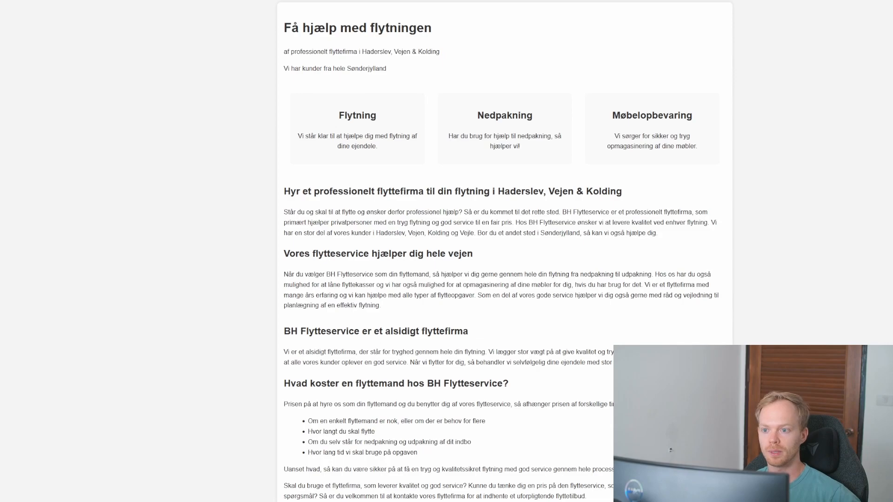
{"action": "left_click", "coordinate": [604, 1]}
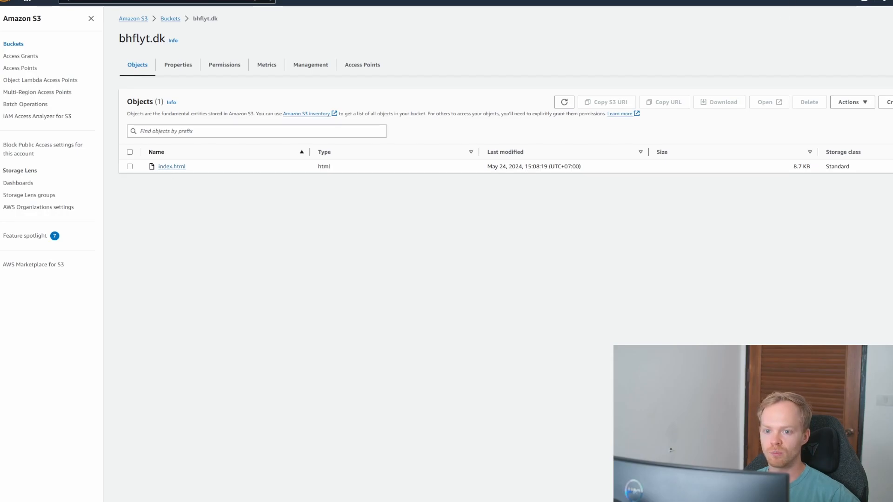
{"action": "key", "text": "ctrl+Tab"}
{"action": "key", "text": "ctrl+Tab"}
Step: Open the AWS guide "Tutorial: Configuring a static website on Amazon S3" and highlight its title
{"action": "key", "text": "ctrl+l"}
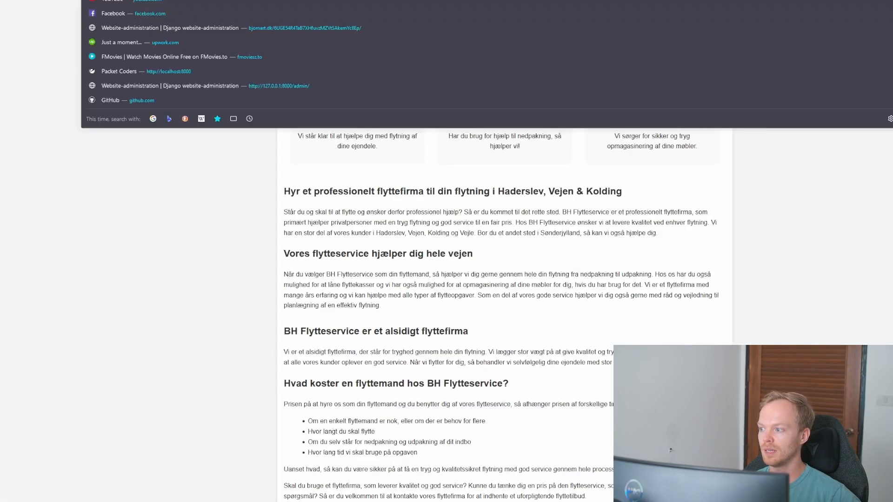
{"action": "left_click", "coordinate": [108, 142]}
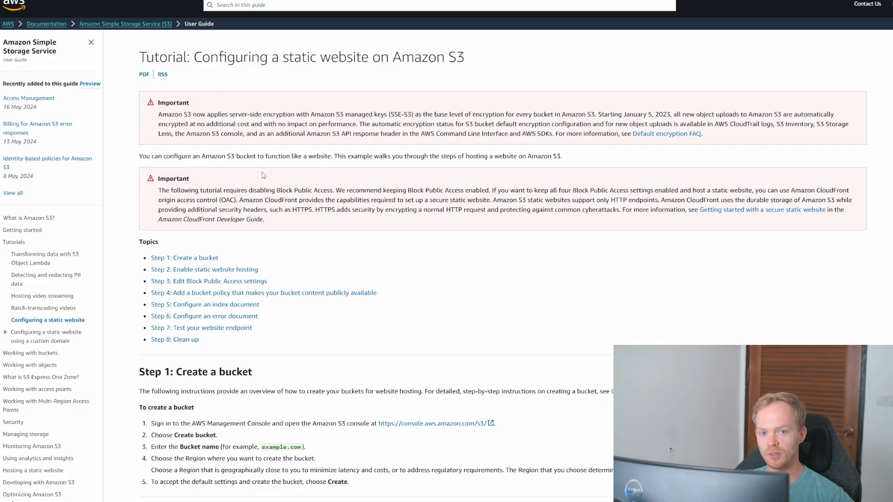
{"action": "left_click_drag", "start_coordinate": [140, 56], "coordinate": [468, 62]}
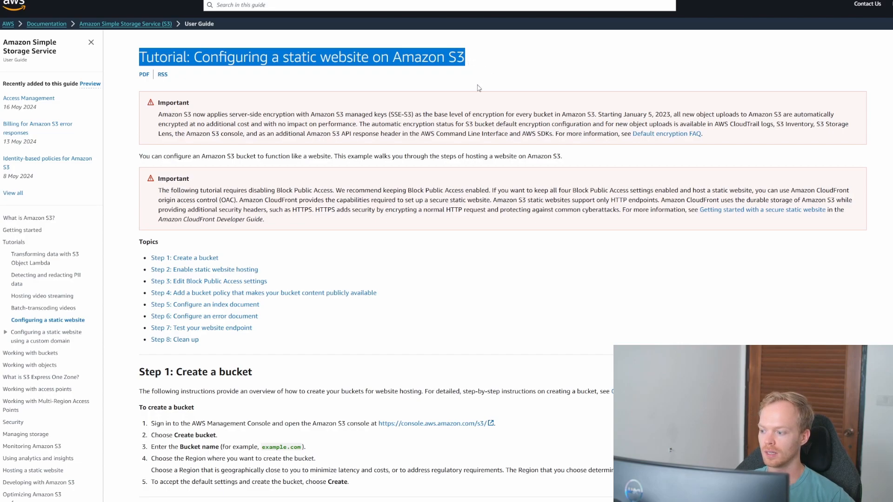
Step: In the creation form for the bmtrans.dk S3 bucket, turn off Block all public access and acknowledge that its objects might become public
{"action": "left_click", "coordinate": [475, 1]}
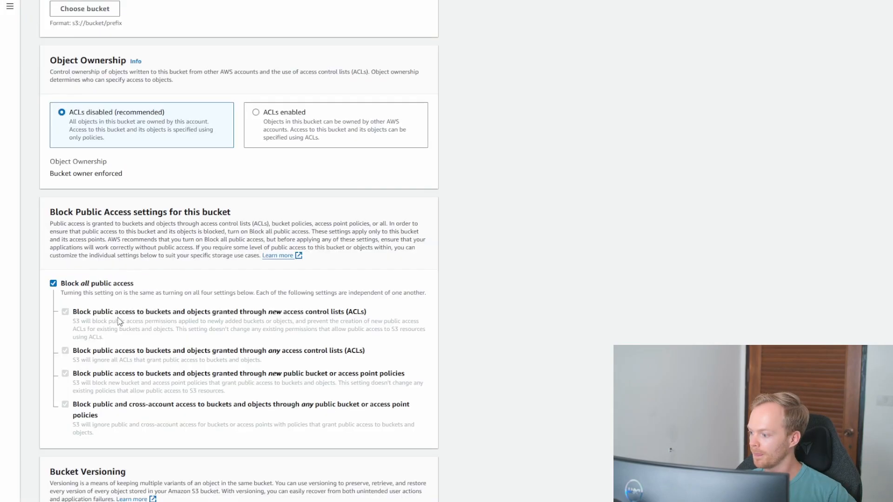
{"action": "scroll", "coordinate": [117, 316], "scroll_direction": "up", "scroll_amount": 1}
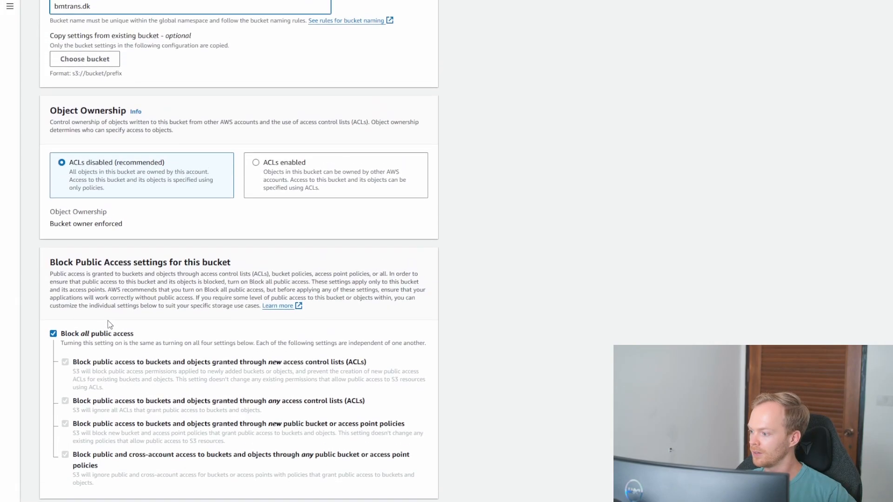
{"action": "left_click", "coordinate": [54, 335]}
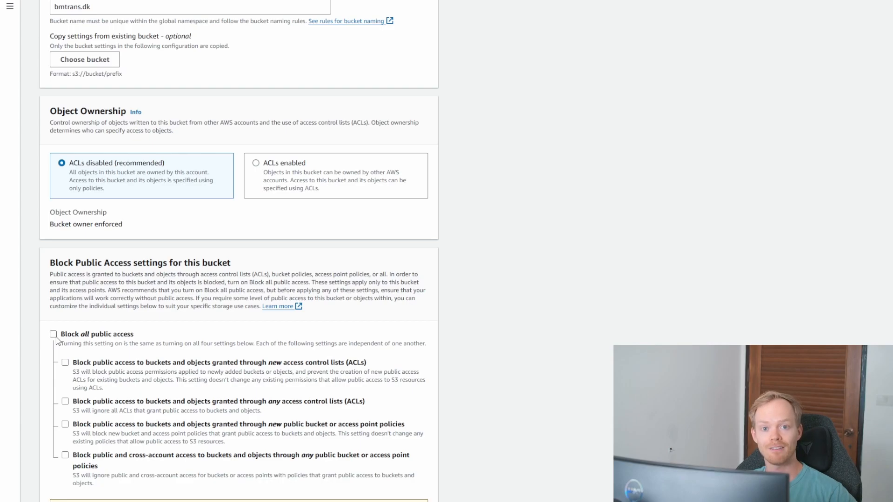
{"action": "scroll", "coordinate": [146, 343], "scroll_direction": "down", "scroll_amount": 1}
{"action": "scroll", "coordinate": [148, 348], "scroll_direction": "down", "scroll_amount": 1}
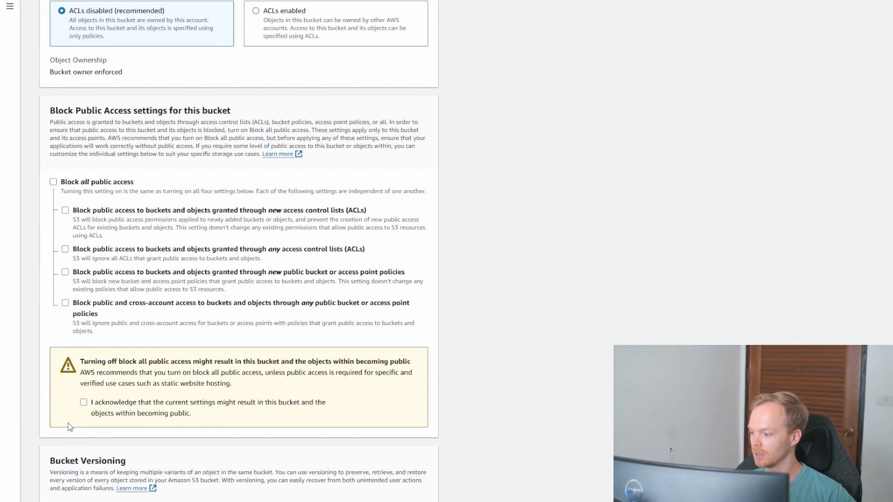
{"action": "left_click", "coordinate": [84, 402]}
Step: Keep the default versioning, tags and encryption settings, create the bmtrans.dk bucket and open it
{"action": "scroll", "coordinate": [154, 421], "scroll_direction": "down", "scroll_amount": 3}
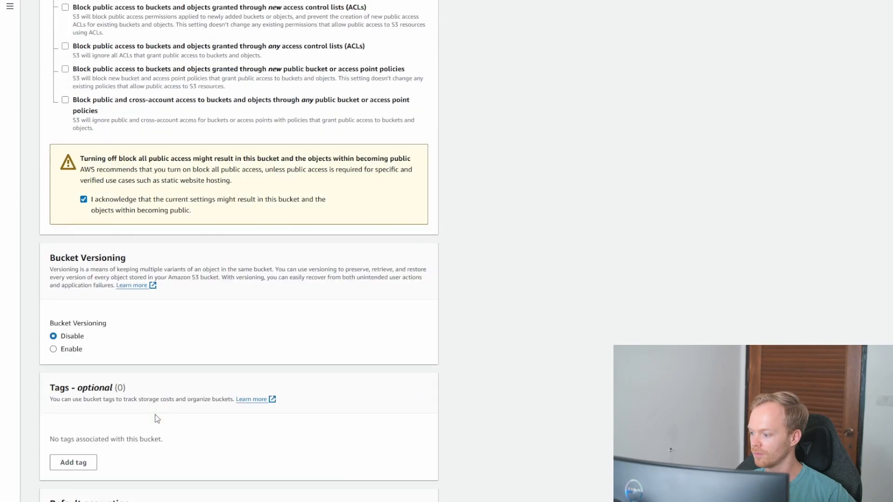
{"action": "scroll", "coordinate": [133, 372], "scroll_direction": "down", "scroll_amount": 2}
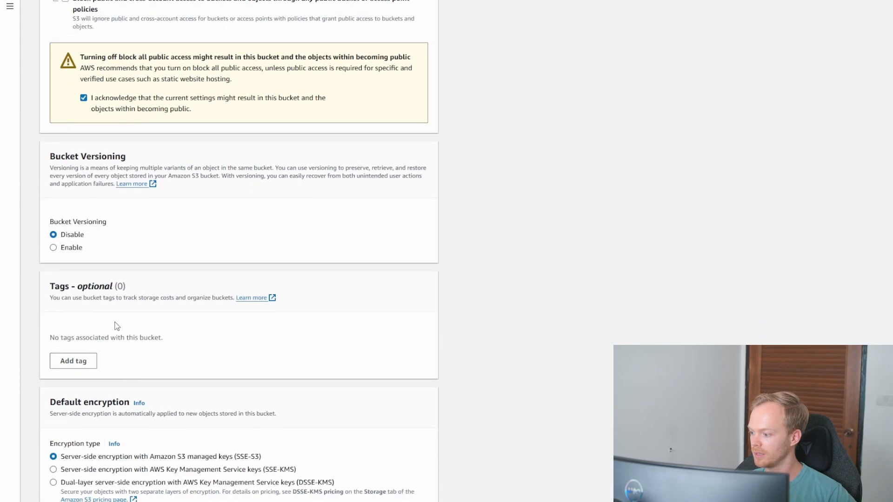
{"action": "scroll", "coordinate": [116, 324], "scroll_direction": "down", "scroll_amount": 2}
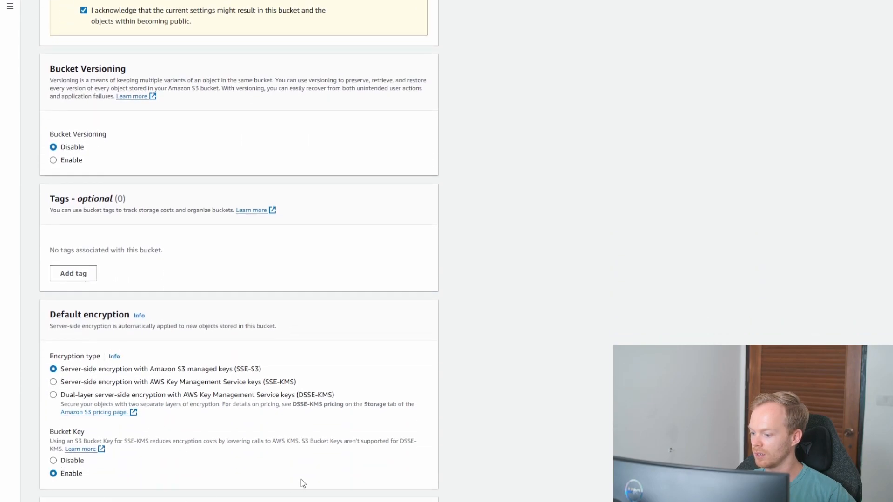
{"action": "scroll", "coordinate": [286, 479], "scroll_direction": "up", "scroll_amount": 12}
{"action": "scroll", "coordinate": [284, 485], "scroll_direction": "down", "scroll_amount": 10}
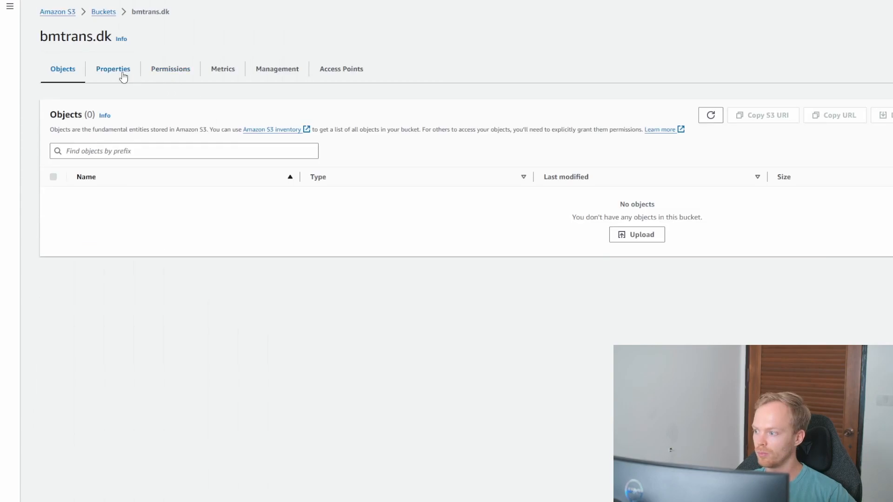
Step: Open the bmtrans.dk bucket's static website hosting settings for editing
{"action": "left_click", "coordinate": [122, 74]}
{"action": "scroll", "coordinate": [183, 271], "scroll_direction": "down", "scroll_amount": 15}
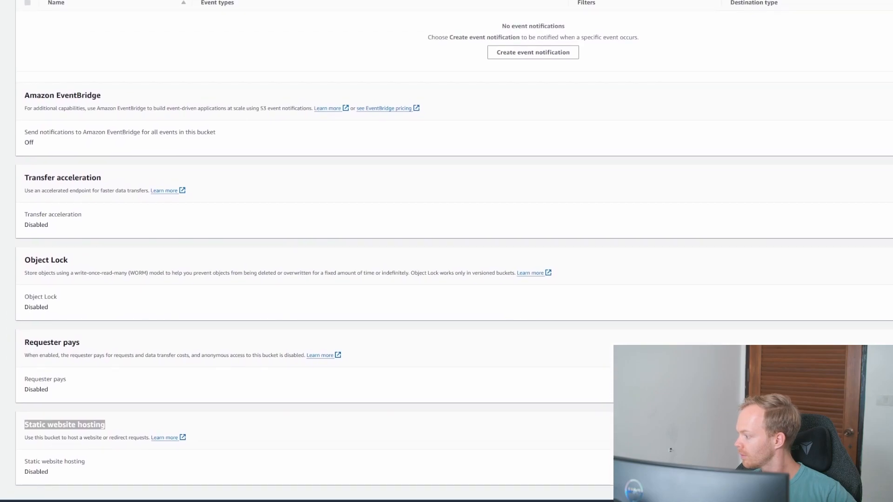
{"action": "left_click", "coordinate": [115, 425]}
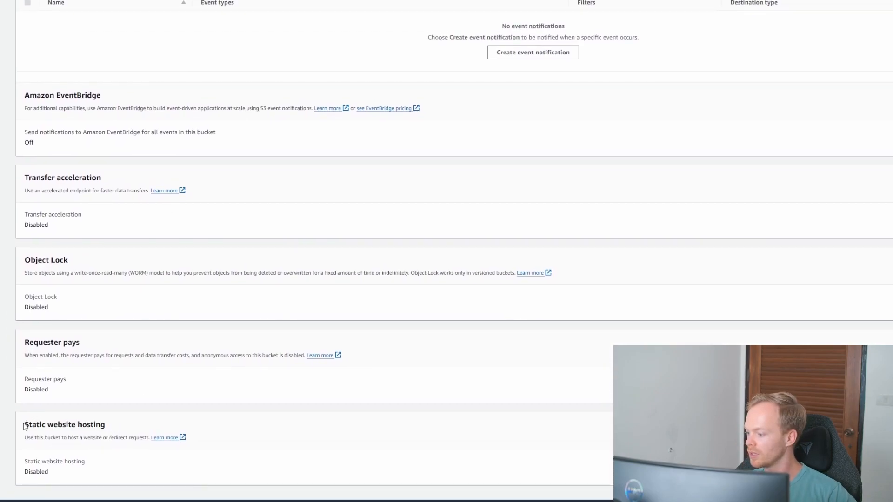
{"action": "left_click_drag", "start_coordinate": [24, 425], "coordinate": [131, 429]}
{"action": "left_click", "coordinate": [158, 417]}
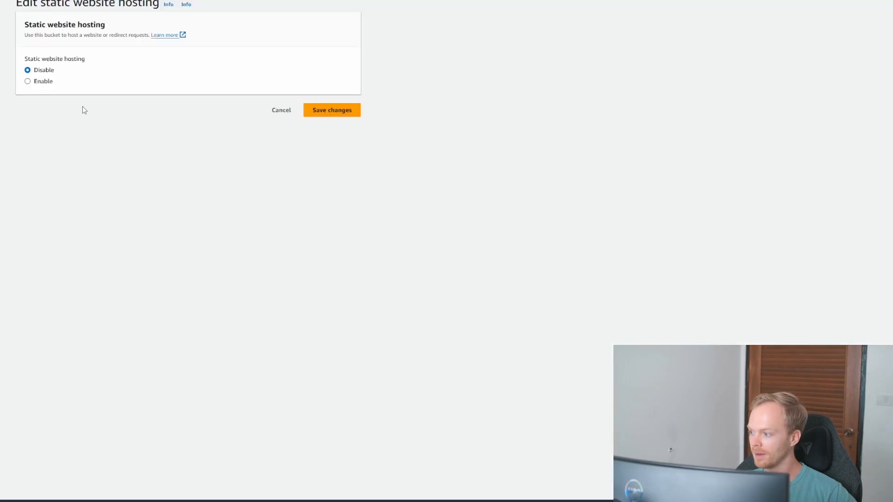
Step: Enable static website hosting for the bucket and set index.html as the index document
{"action": "left_click", "coordinate": [42, 82]}
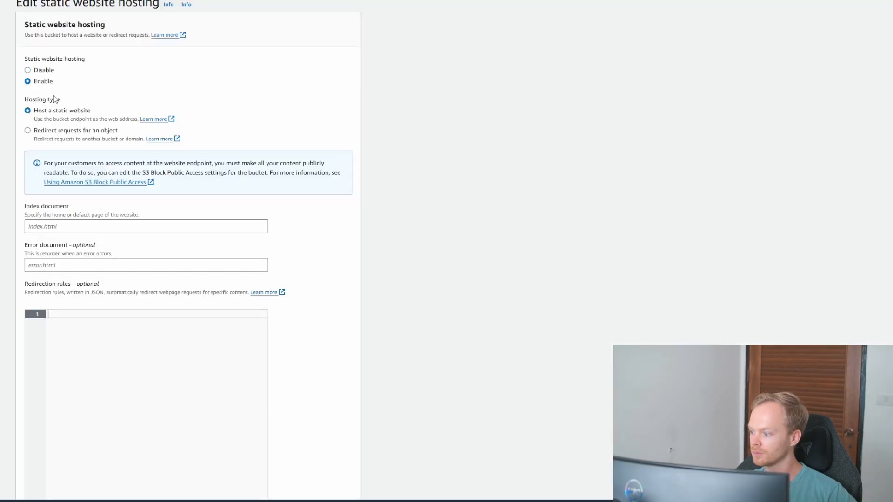
{"action": "left_click", "coordinate": [65, 230]}
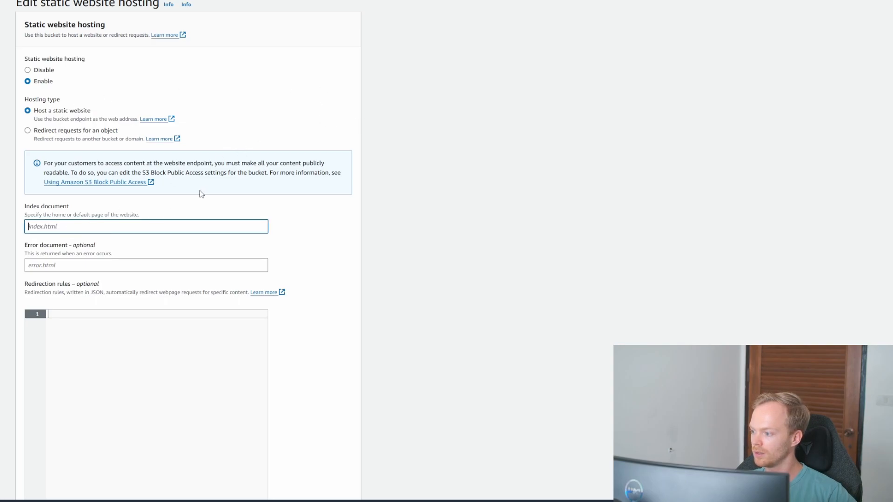
{"action": "type", "text": "index."}
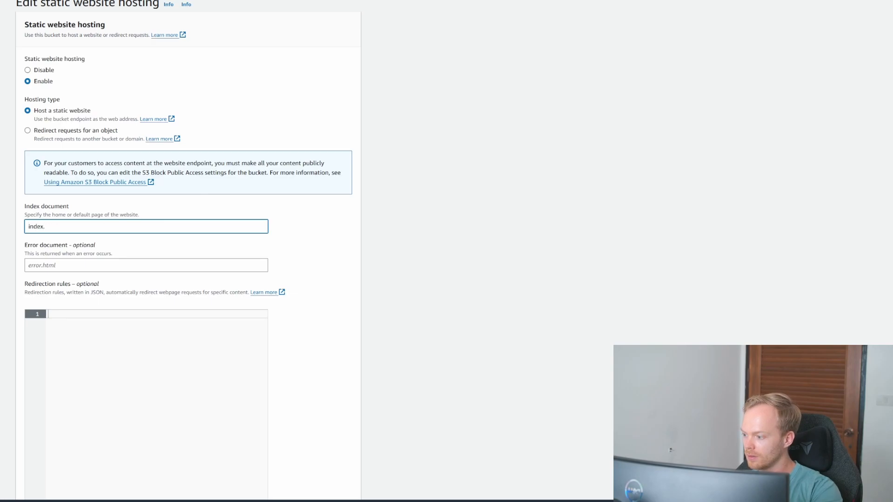
{"action": "type", "text": "html"}
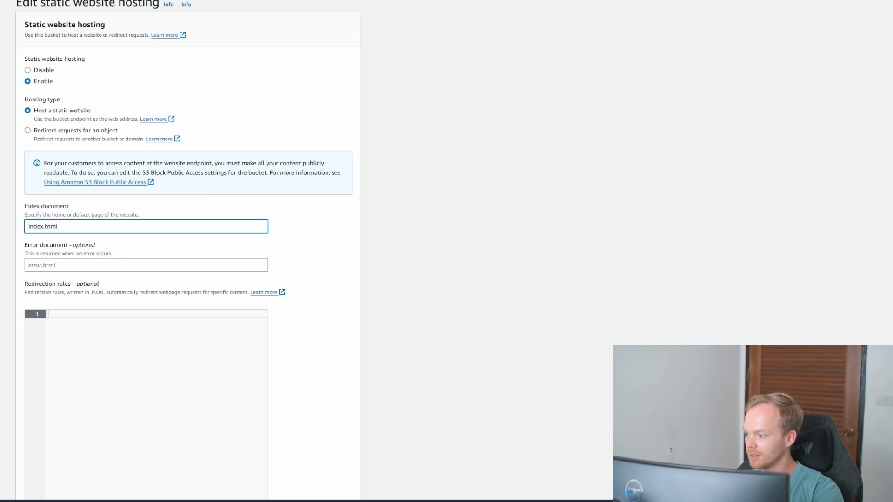
{"action": "left_click", "coordinate": [301, 263]}
Step: Read the AWS tutorial's Step 3 on editing the Block Public Access settings
{"action": "scroll", "coordinate": [301, 263], "scroll_direction": "down", "scroll_amount": 2}
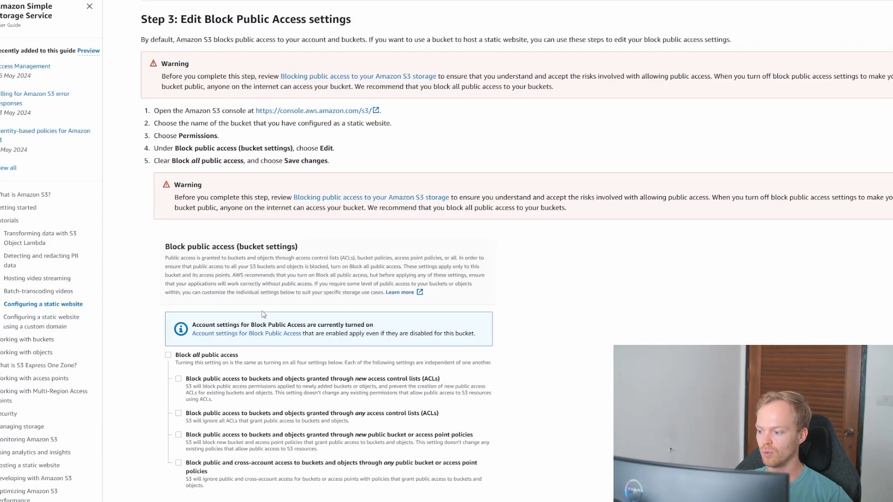
{"action": "scroll", "coordinate": [223, 319], "scroll_direction": "down", "scroll_amount": 1}
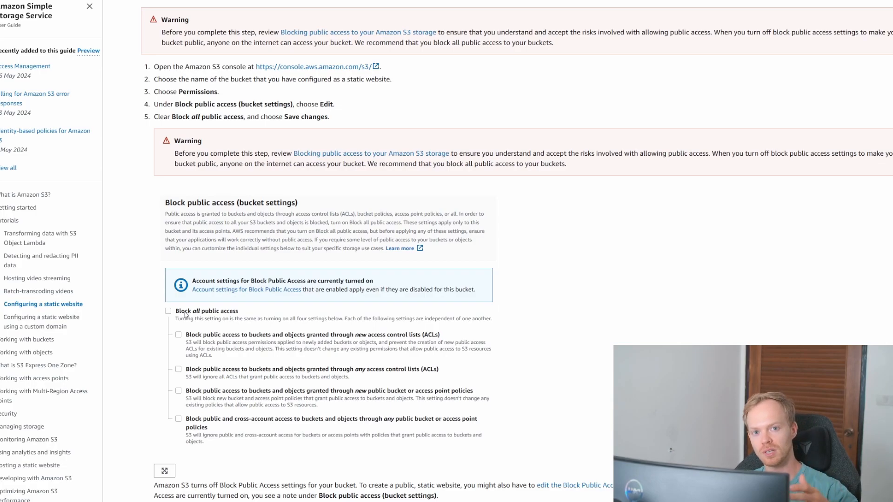
Step: Copy the example public-read bucket policy from Step 4 of the AWS tutorial
{"action": "scroll", "coordinate": [209, 321], "scroll_direction": "down", "scroll_amount": 5}
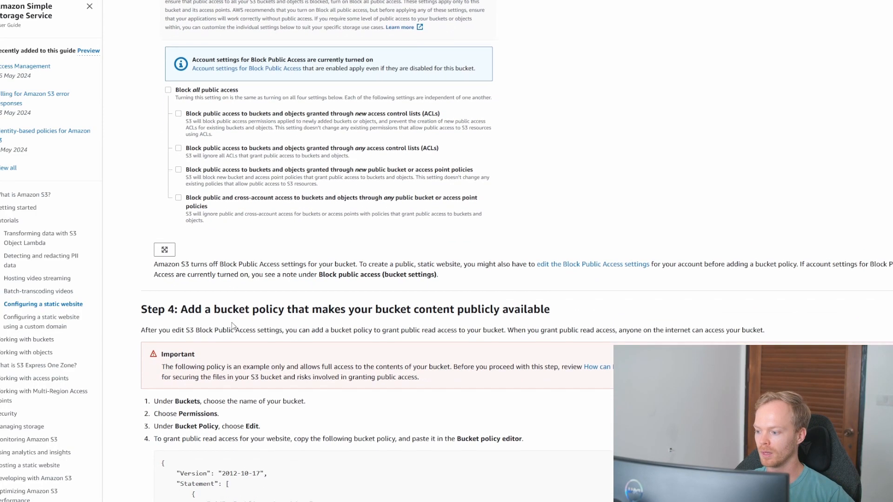
{"action": "scroll", "coordinate": [233, 325], "scroll_direction": "down", "scroll_amount": 2}
{"action": "left_click_drag", "start_coordinate": [182, 222], "coordinate": [299, 221]}
{"action": "scroll", "coordinate": [299, 218], "scroll_direction": "down", "scroll_amount": 3}
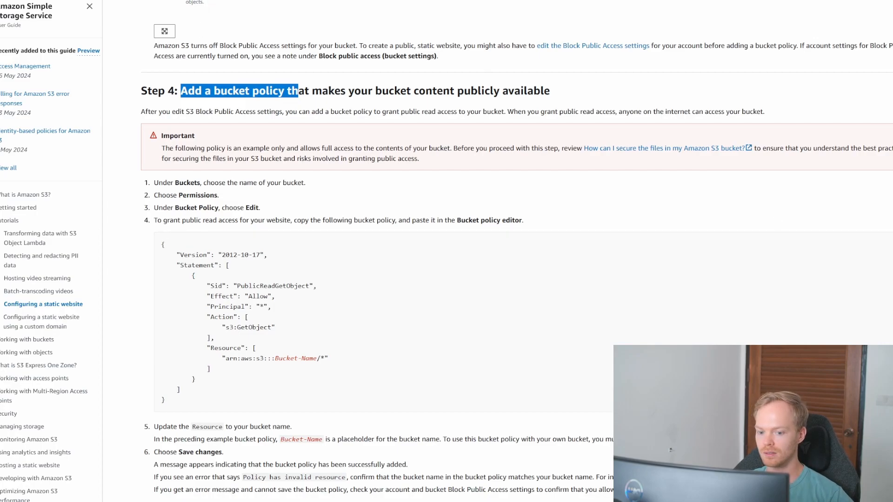
Step: Paste the copied PublicReadGetObject policy into the bucket's policy, replace the Bucket-Name placeholder with bmtrans.dk and save it
{"action": "key", "text": "alt+Tab"}
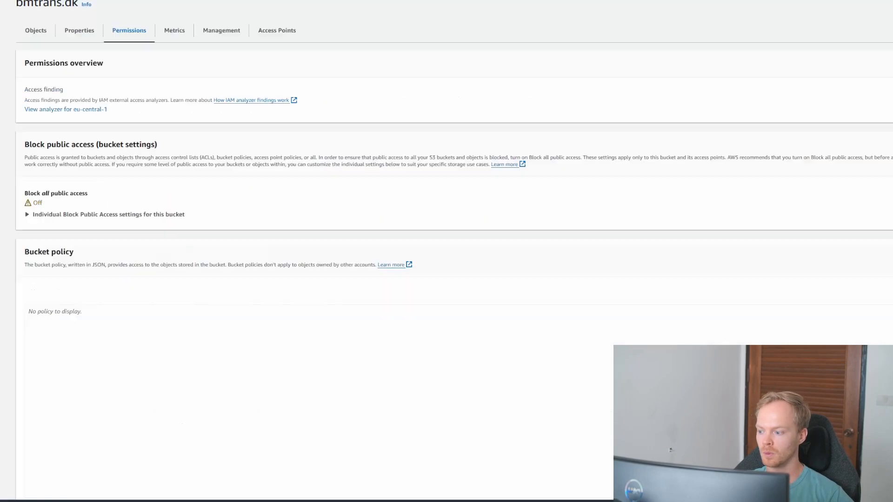
{"action": "left_click", "coordinate": [145, 311]}
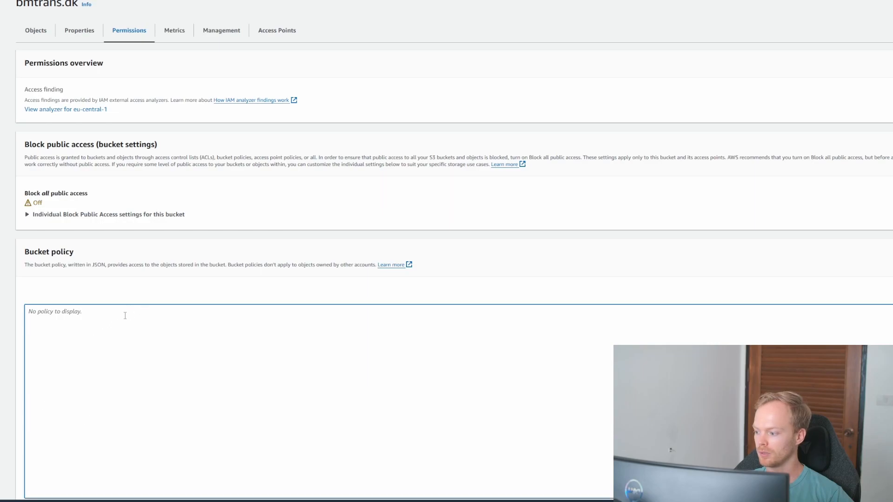
{"action": "scroll", "coordinate": [121, 318], "scroll_direction": "down", "scroll_amount": 3}
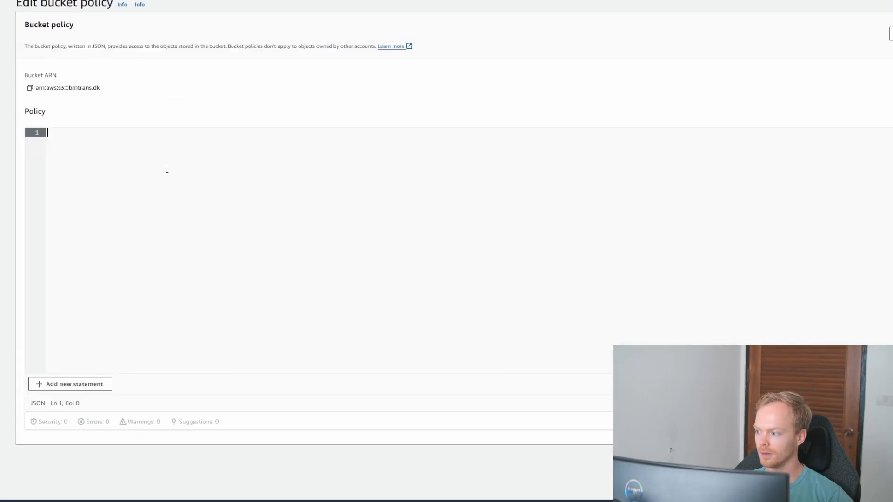
{"action": "type", "text": "{     \"Version\": \"2012-10-17\",     \"Statement\": [         {             \"Sid\": \"PublicReadGetObject\",             \"Effect\": \"Allow\",             \"Principal\": \"*\",             \"Action\": [                 \"s3:GetObject\"             ],             \"Resource\": [                 \"arn:aws:s3:::Bucket-Name/*\"             ]         }     ] }"}
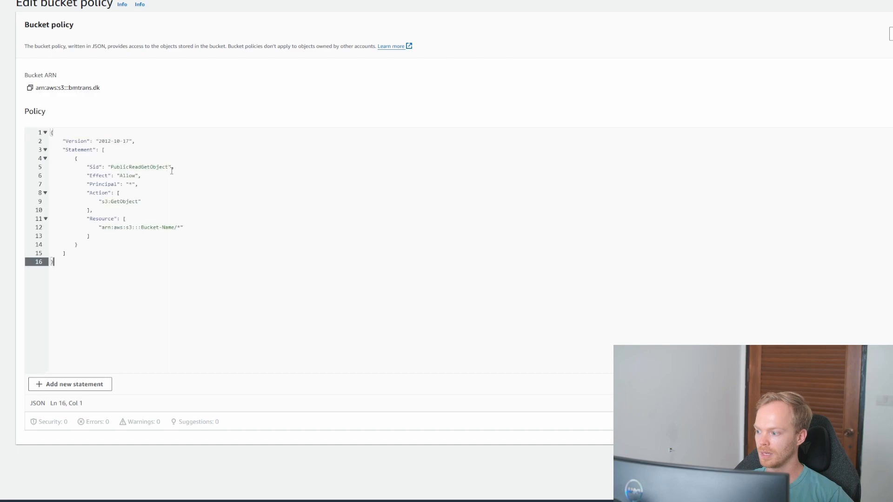
{"action": "left_click_drag", "start_coordinate": [141, 226], "coordinate": [175, 227]}
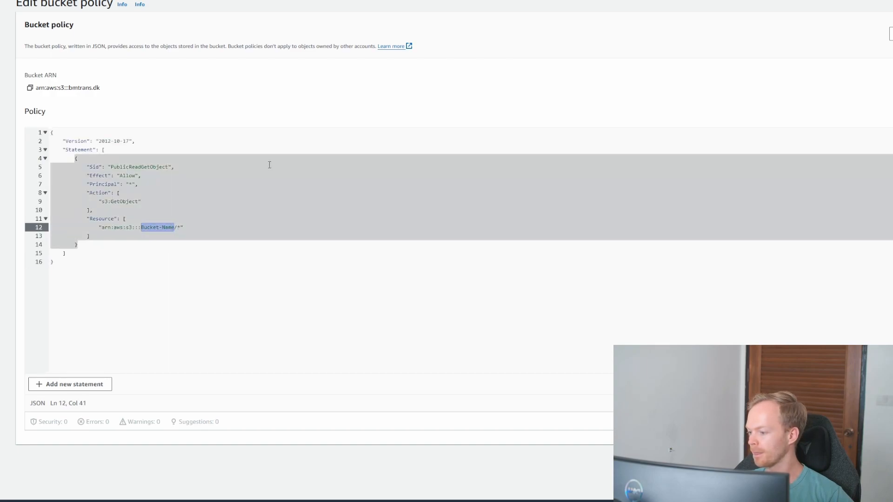
{"action": "type", "text": "bmtrans.dk"}
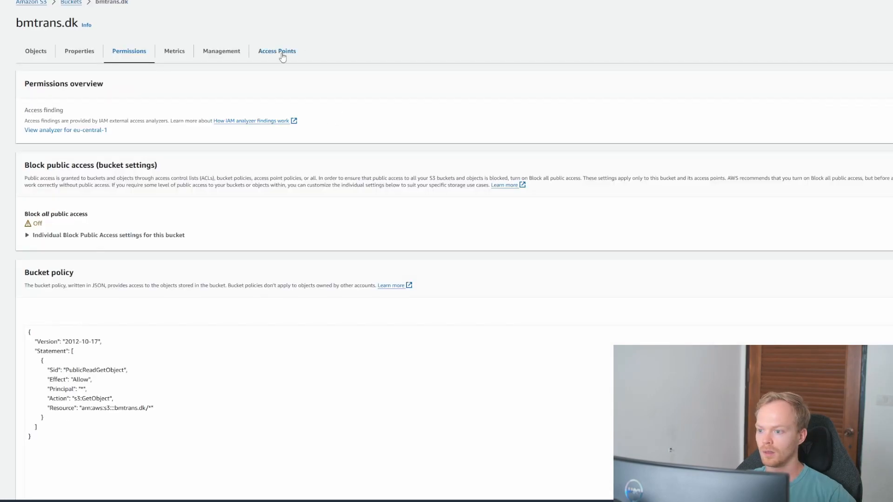
Step: Copy the bucket website endpoint link from the bucket's static website hosting properties and open it in a new browser tab
{"action": "left_click", "coordinate": [36, 51]}
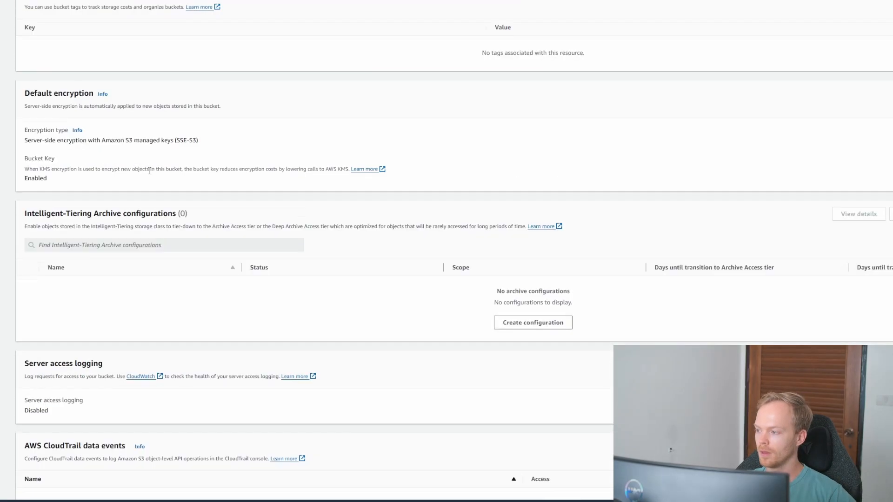
{"action": "scroll", "coordinate": [149, 171], "scroll_direction": "up", "scroll_amount": 5}
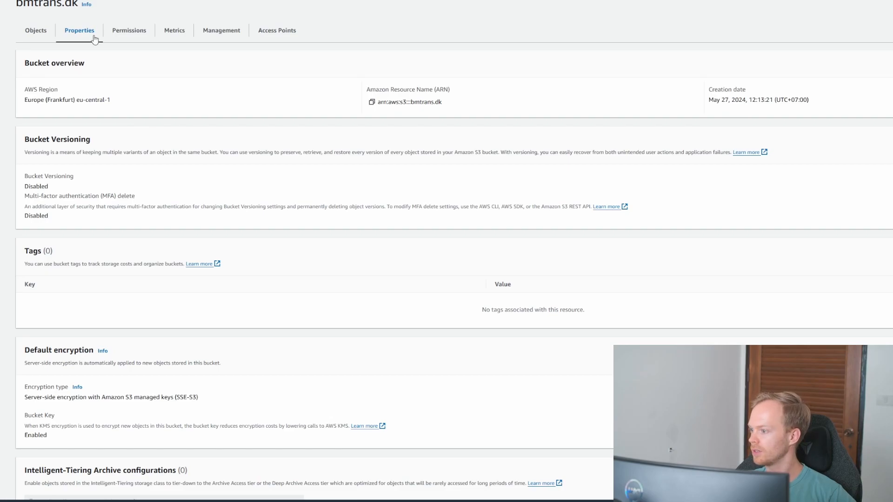
{"action": "scroll", "coordinate": [138, 251], "scroll_direction": "down", "scroll_amount": 15}
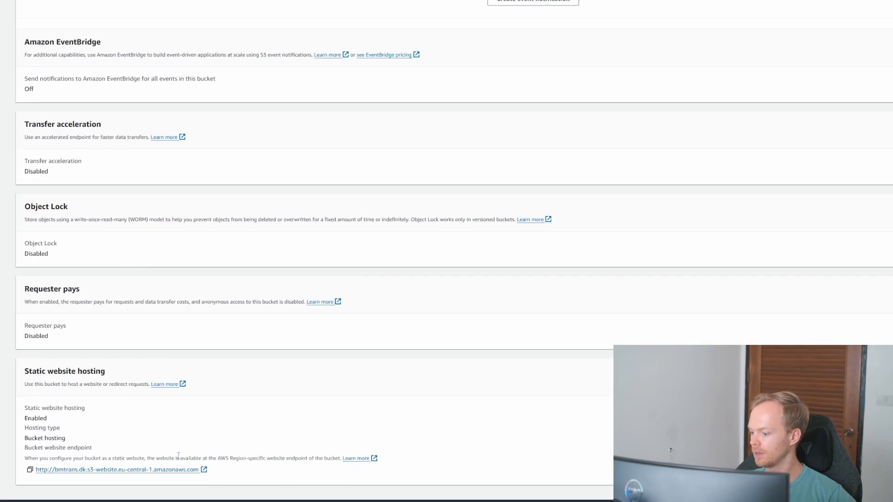
{"action": "right_click", "coordinate": [128, 473]}
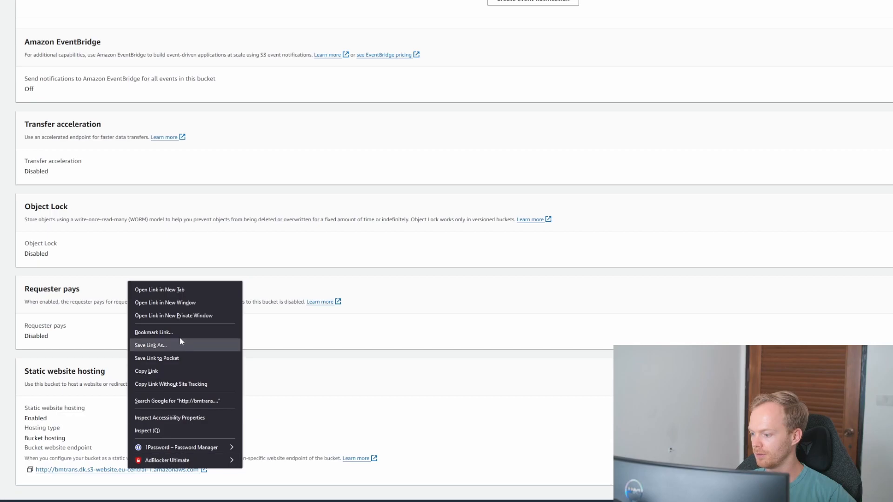
{"action": "left_click", "coordinate": [164, 370]}
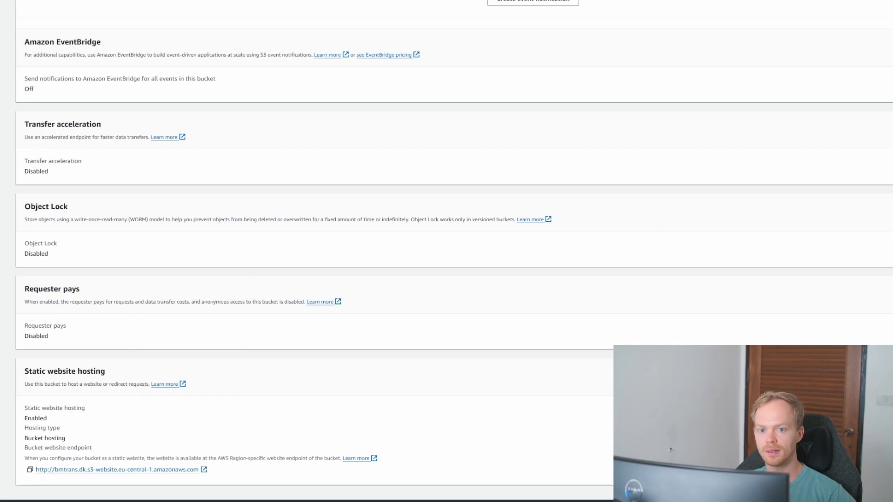
{"action": "key", "text": "ctrl+t"}
{"action": "key", "text": "ctrl+v"}
{"action": "key", "text": "Return"}
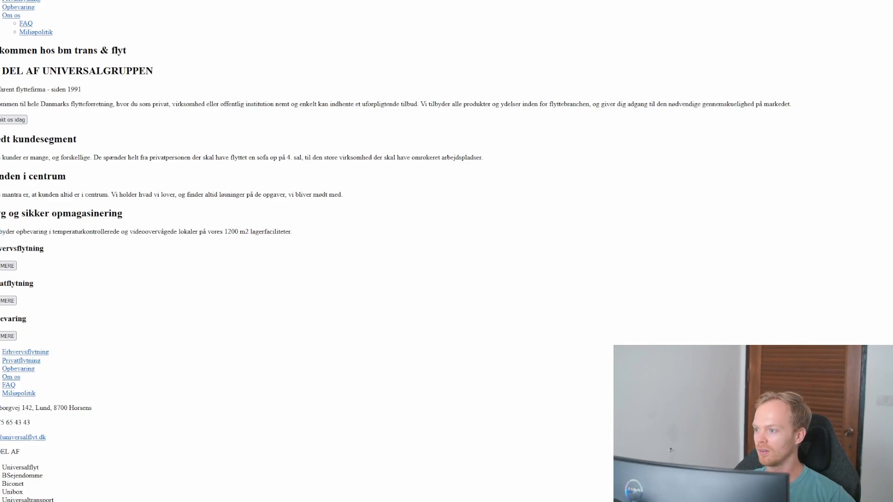
Step: Copy the hosted page's address and switch to the Simply.com DNS administration for bmtrans.dk
{"action": "left_click", "coordinate": [465, 1]}
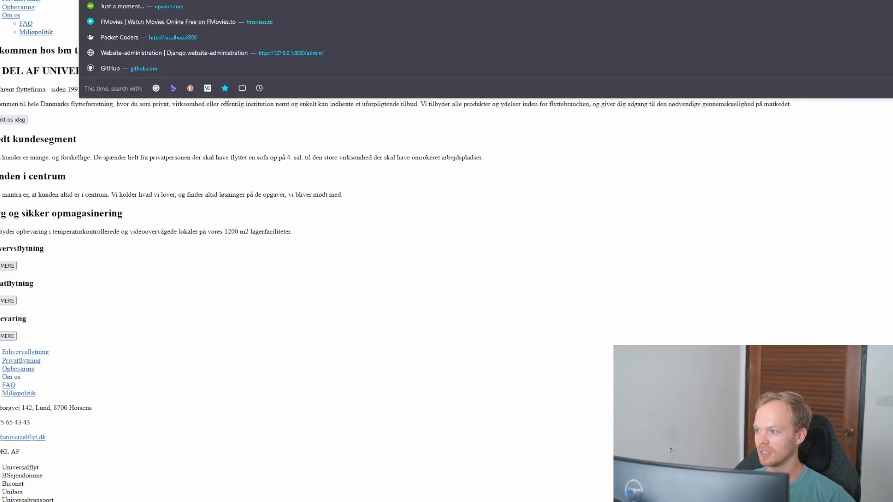
{"action": "left_click", "coordinate": [158, 139]}
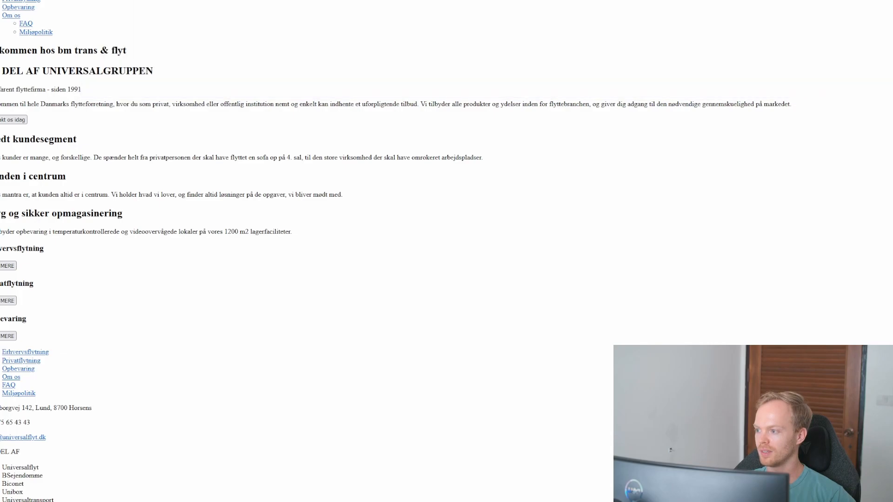
{"action": "left_click", "coordinate": [232, 1]}
{"action": "key", "text": "alt+Tab"}
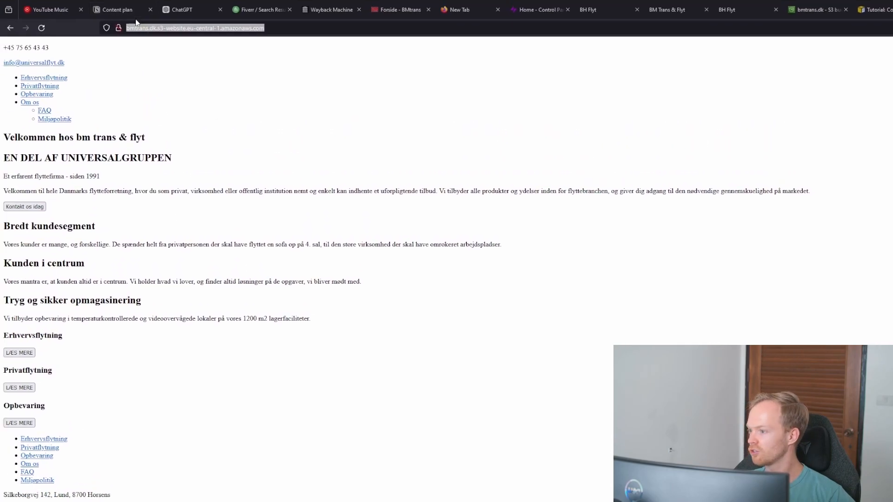
{"action": "left_click", "coordinate": [140, 28]}
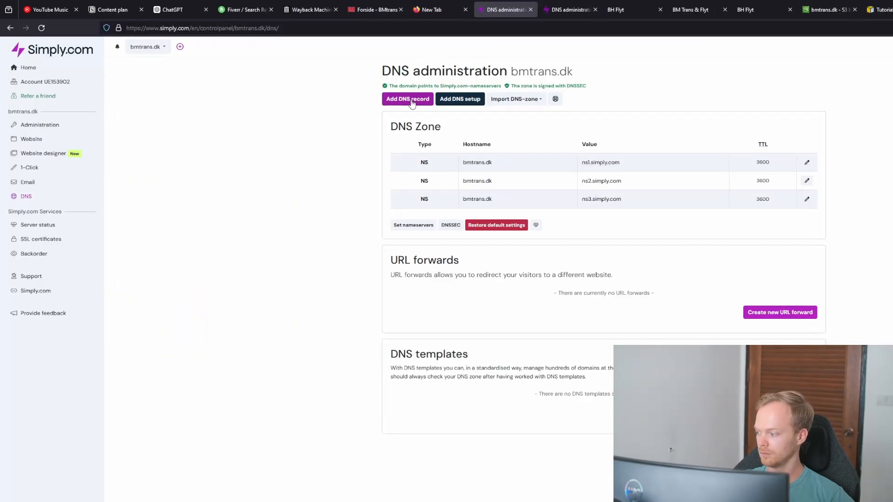
{"action": "left_click", "coordinate": [411, 101]}
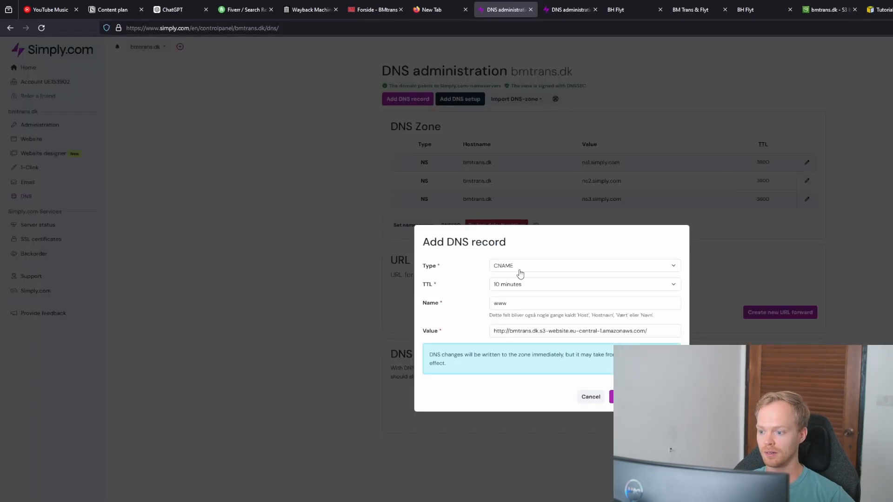
{"action": "double_click", "coordinate": [517, 304]}
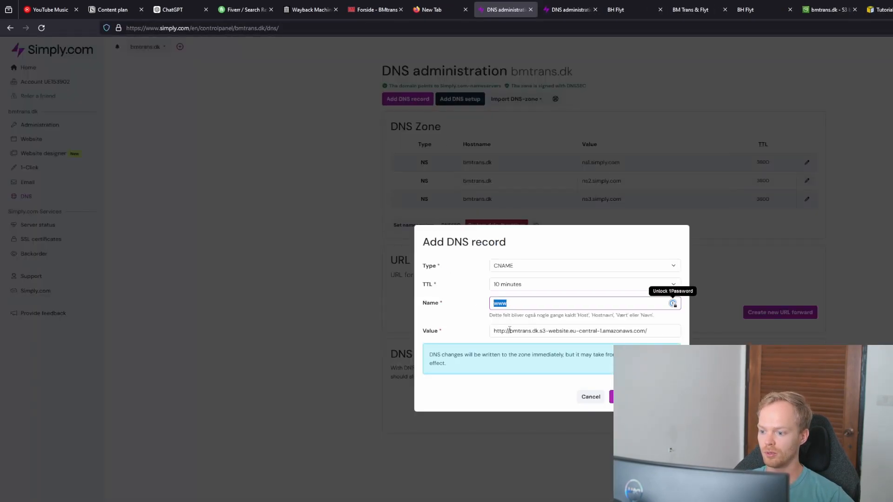
{"action": "left_click_drag", "start_coordinate": [673, 334], "coordinate": [431, 323]}
{"action": "key", "text": "ctrl+x"}
{"action": "left_click", "coordinate": [516, 332]}
{"action": "key", "text": "ctrl+v"}
{"action": "left_click_drag", "start_coordinate": [509, 328], "coordinate": [420, 335]}
{"action": "key", "text": "BackSpace"}
{"action": "left_click", "coordinate": [644, 330]}
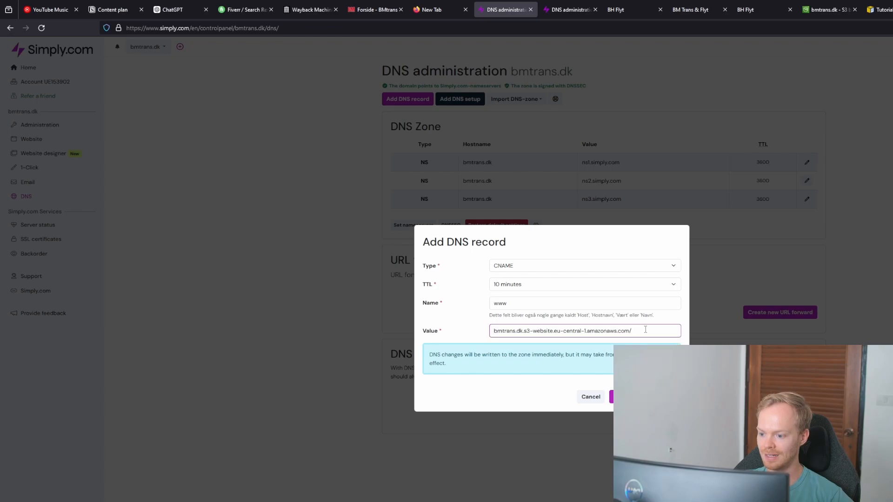
{"action": "key", "text": "BackSpace"}
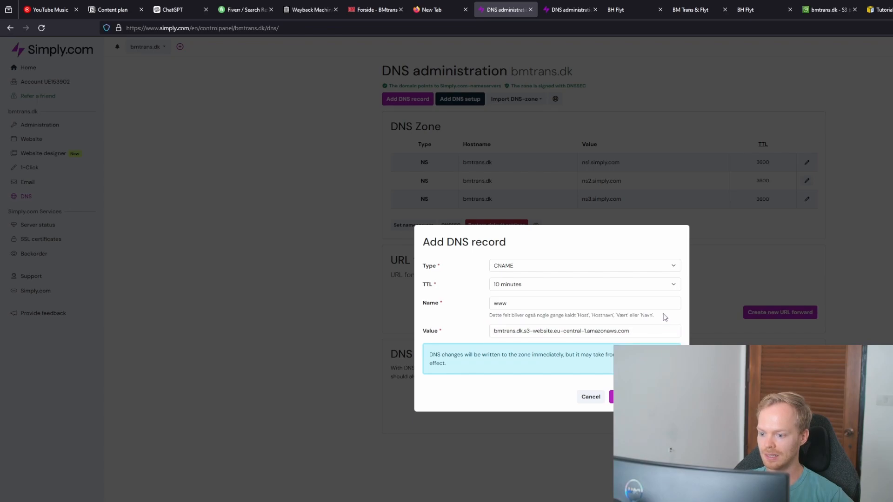
{"action": "left_click_drag", "start_coordinate": [641, 330], "coordinate": [431, 338]}
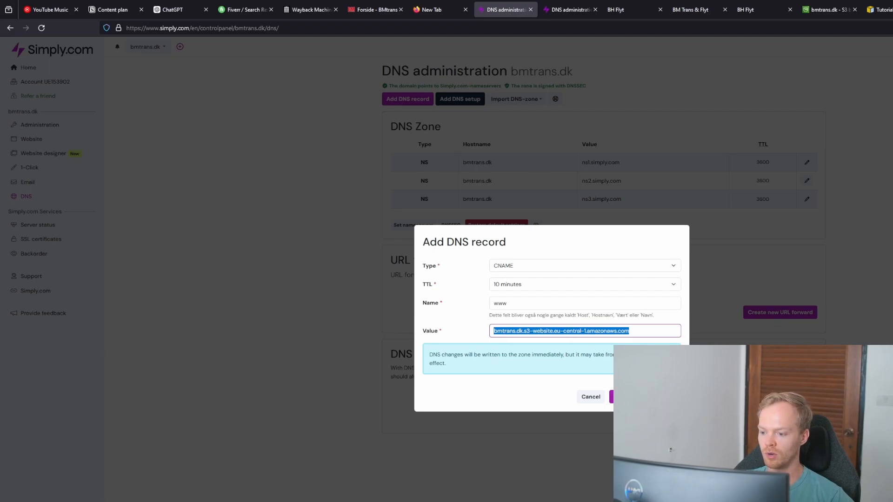
{"action": "key", "text": "Return"}
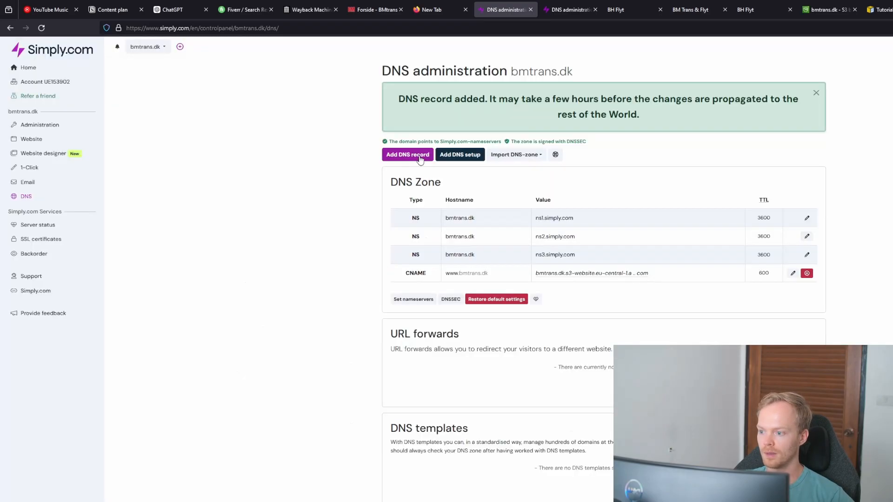
Step: Add an ALIAS / ANAME record named @ with a 10-minute TTL and the value bmtrans.dk.s3-website.eu-central-1.amazonaws.com
{"action": "left_click", "coordinate": [408, 154]}
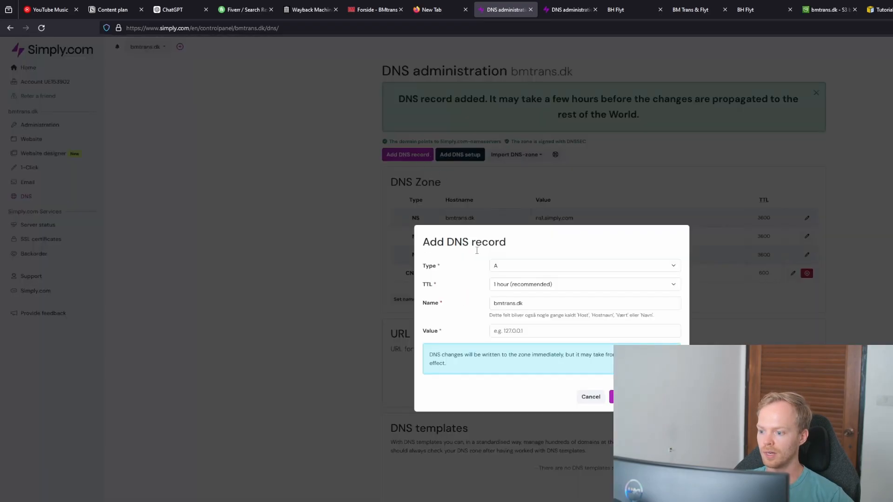
{"action": "left_click", "coordinate": [516, 273]}
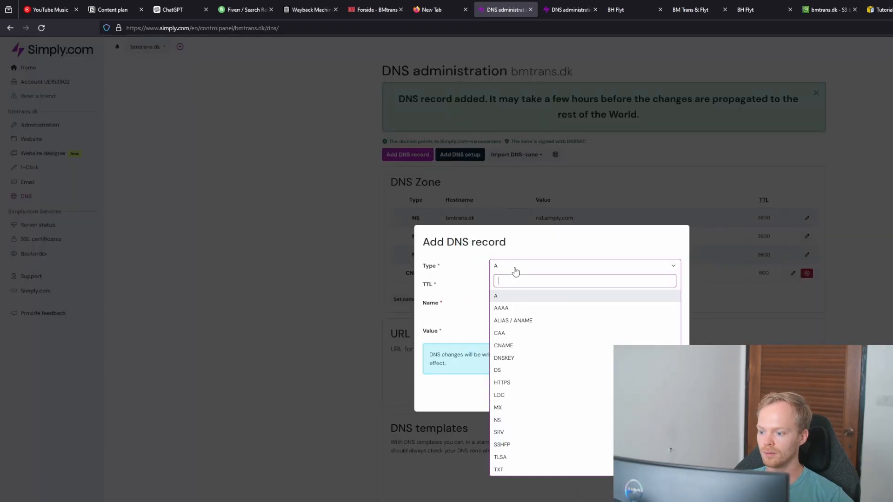
{"action": "left_click", "coordinate": [514, 322]}
{"action": "left_click", "coordinate": [521, 283]}
{"action": "left_click", "coordinate": [510, 298]}
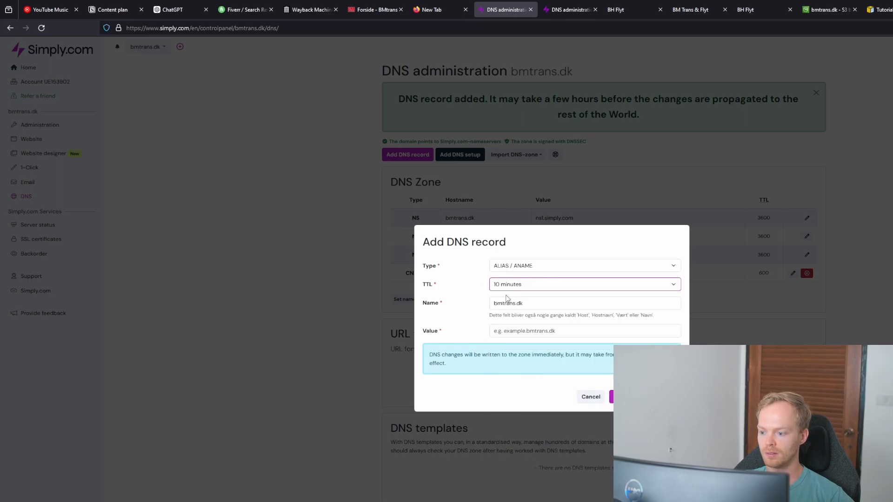
{"action": "left_click", "coordinate": [508, 287]}
{"action": "left_click", "coordinate": [511, 300]}
{"action": "left_click", "coordinate": [420, 304]}
{"action": "key", "text": "BackSpace"}
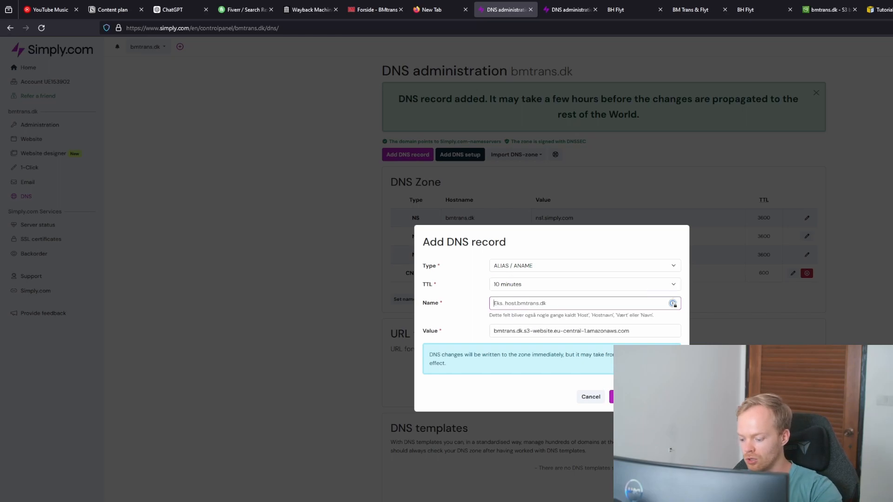
{"action": "type", "text": "@"}
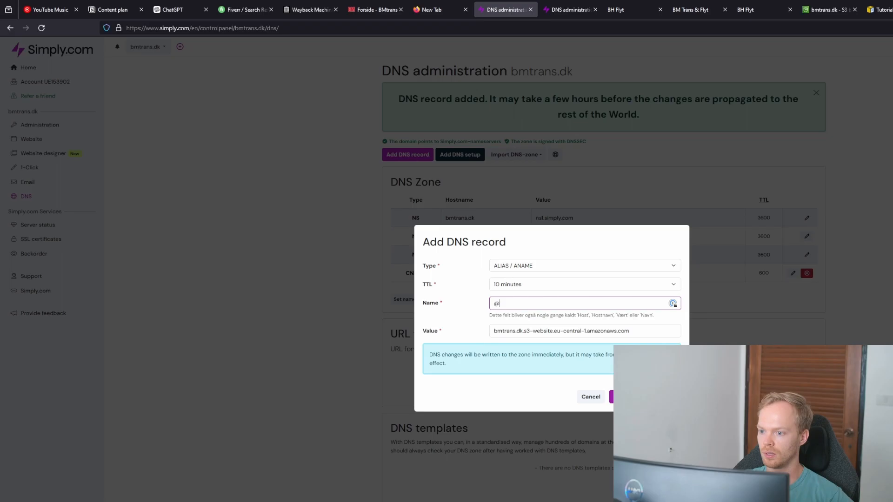
{"action": "key", "text": "Return"}
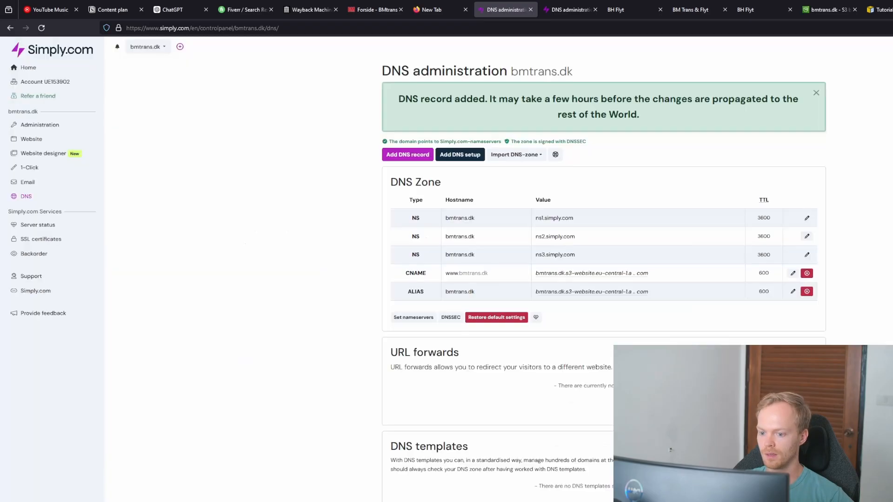